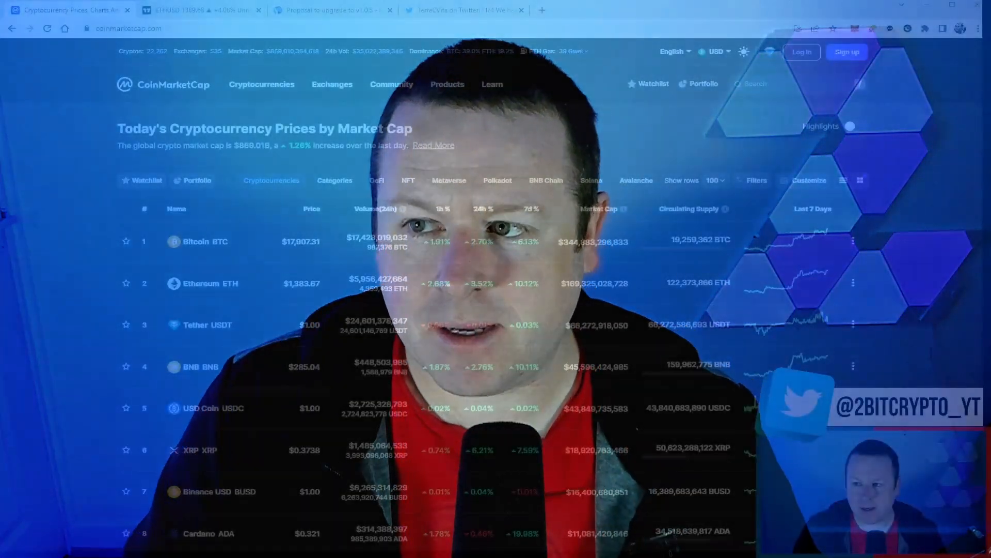
pyautogui.press('F5')
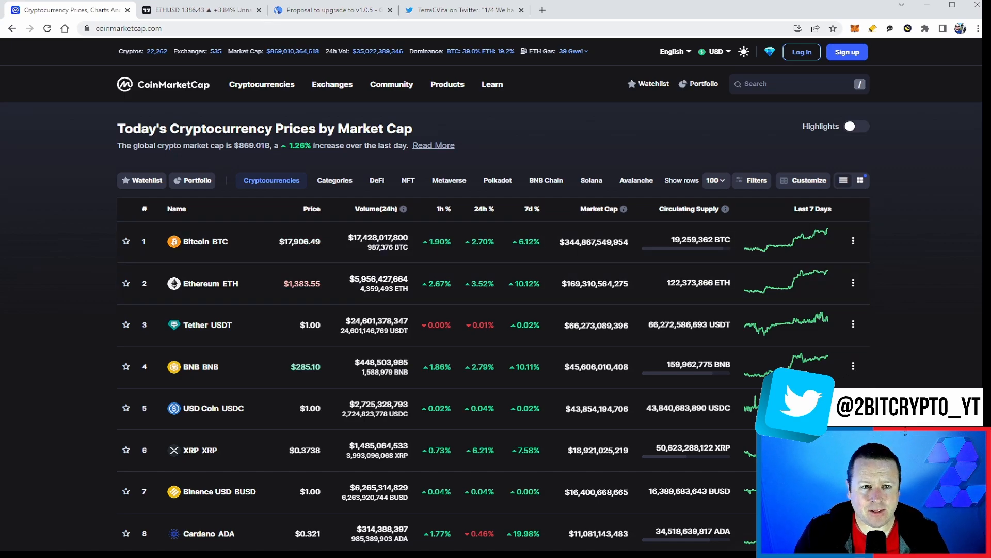
pyautogui.hotkey('ctrl', 'Tab')
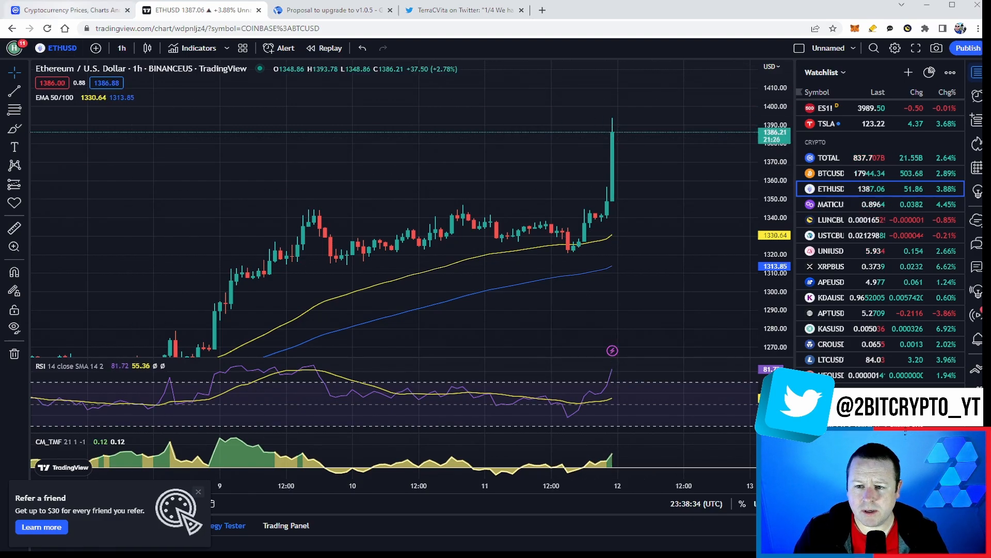
pyautogui.hotkey('ctrl', 'shift', 'Tab')
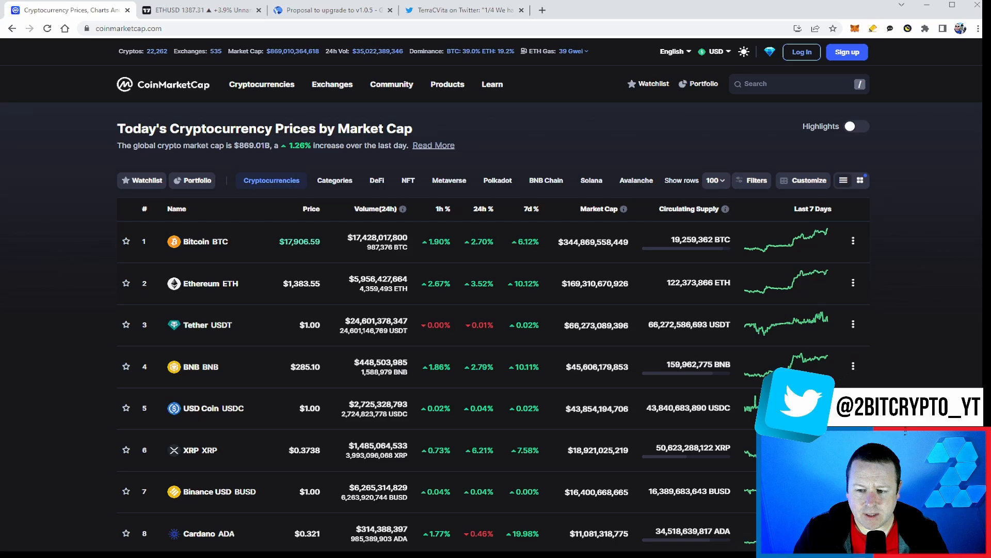
pyautogui.scroll(-2, 496, 311)
pyautogui.scroll(-1, 496, 310)
pyautogui.scroll(-1, 496, 309)
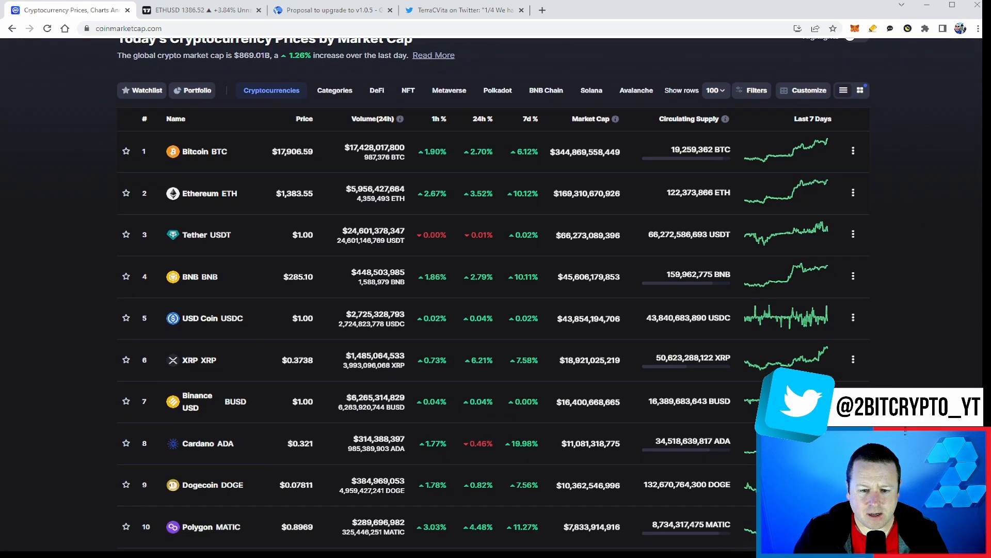
pyautogui.scroll(-1, 496, 310)
pyautogui.scroll(-1, 496, 310)
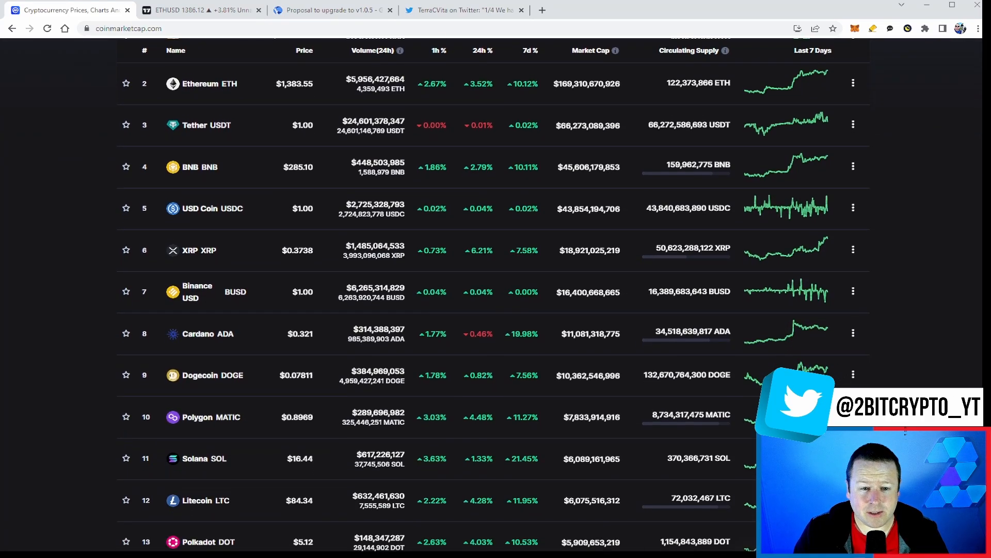
pyautogui.scroll(-1, 496, 310)
pyautogui.scroll(-1, 496, 310)
pyautogui.scroll(-1, 495, 309)
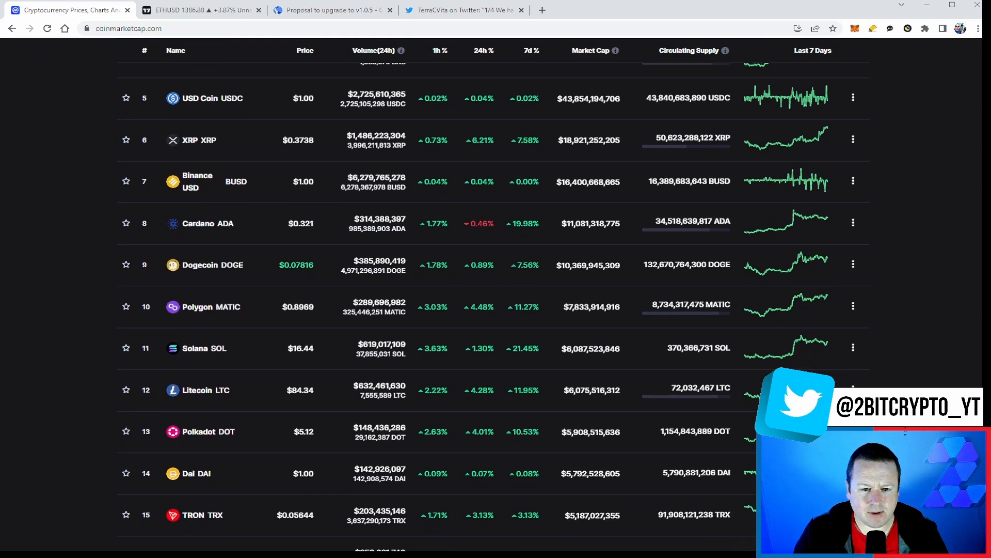
pyautogui.scroll(-1, 496, 309)
pyautogui.scroll(-1, 496, 310)
pyautogui.scroll(-1, 496, 310)
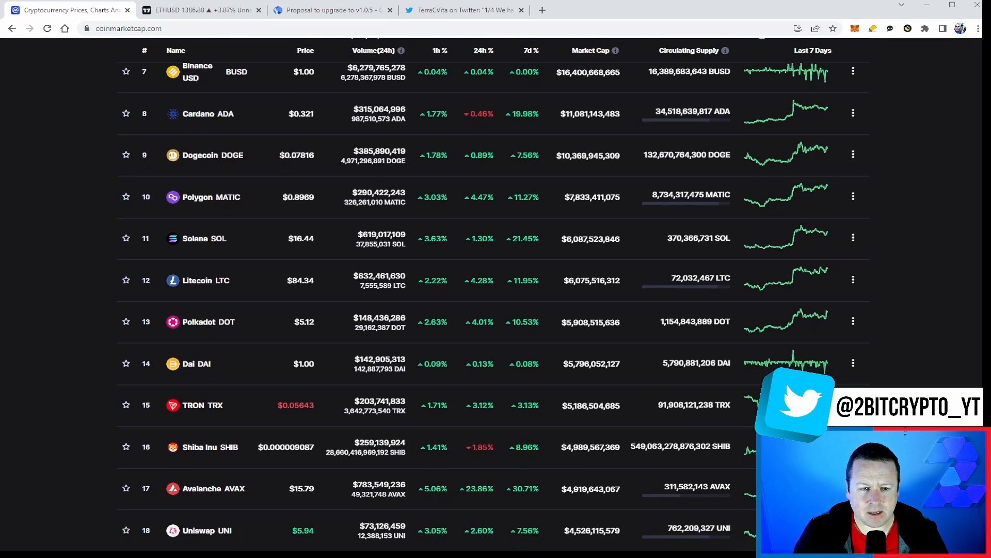
pyautogui.scroll(-1, 496, 310)
pyautogui.scroll(-1, 495, 310)
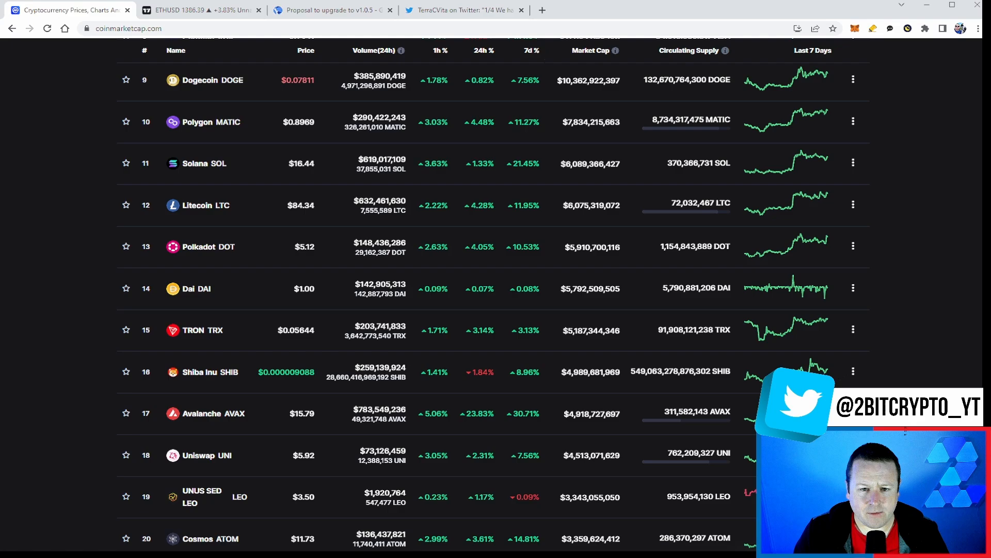
pyautogui.scroll(-1, 496, 310)
pyautogui.scroll(-1, 496, 310)
pyautogui.scroll(-1, 496, 310)
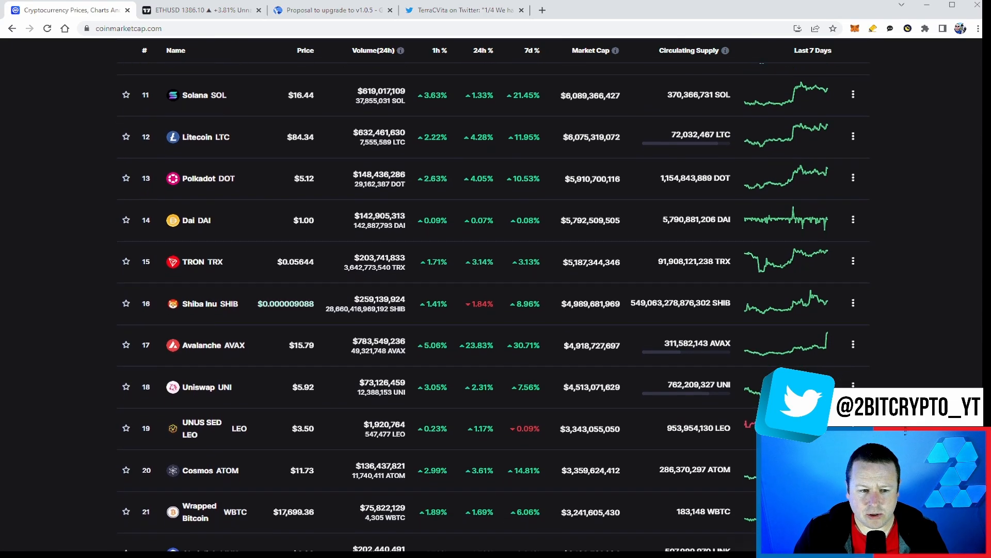
pyautogui.scroll(-1, 495, 310)
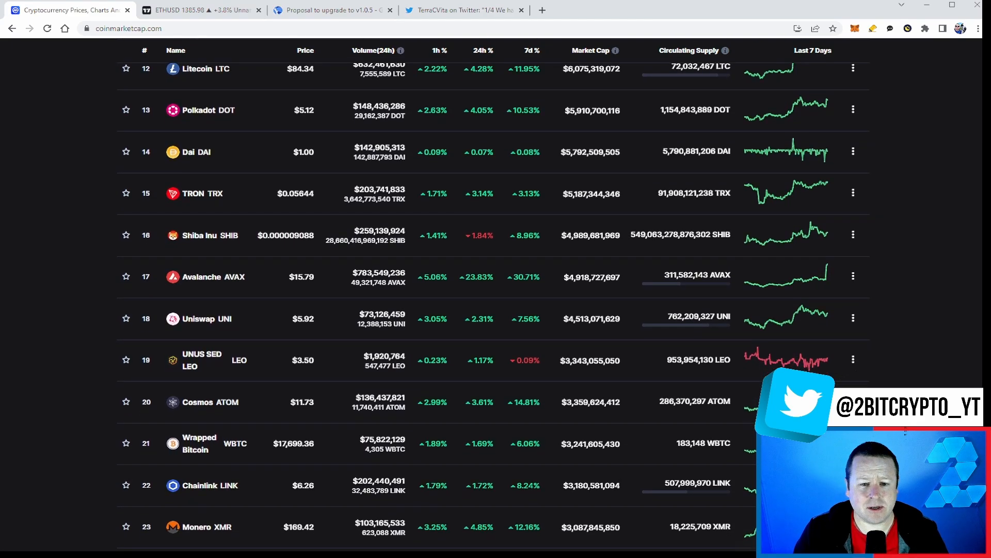
pyautogui.scroll(-2, 496, 310)
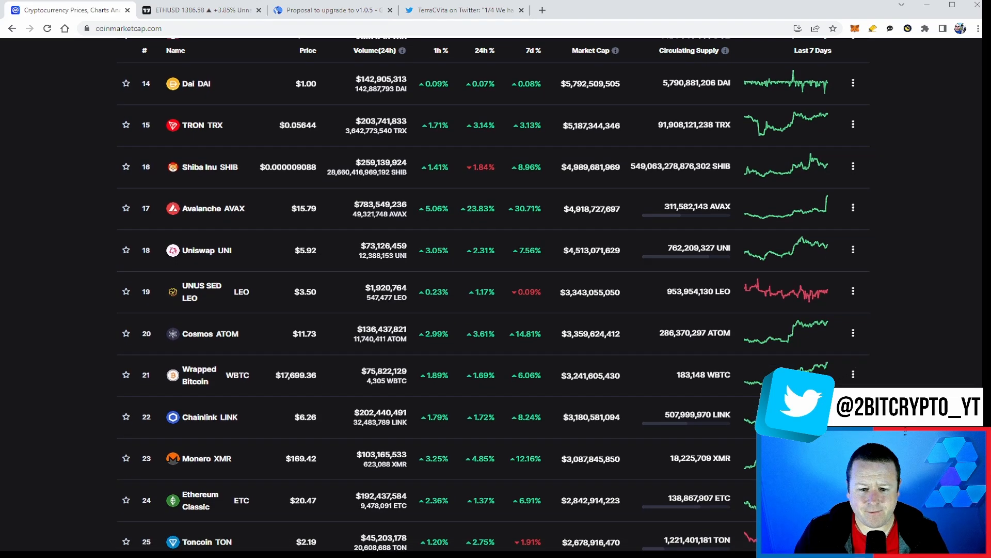
pyautogui.scroll(-1, 496, 311)
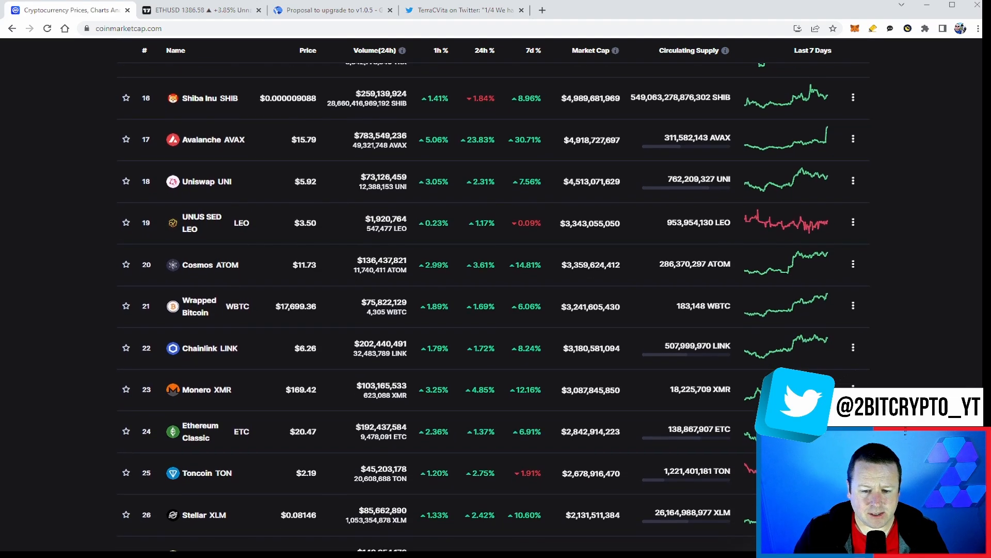
pyautogui.scroll(-1, 496, 310)
pyautogui.scroll(-1, 496, 310)
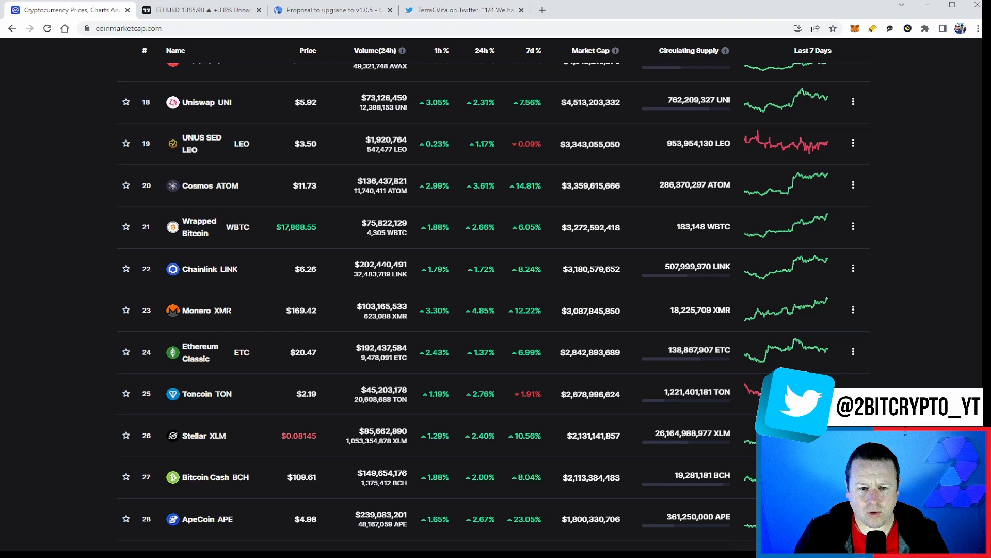
pyautogui.scroll(-1, 496, 309)
pyautogui.scroll(-1, 497, 309)
pyautogui.scroll(-1, 496, 311)
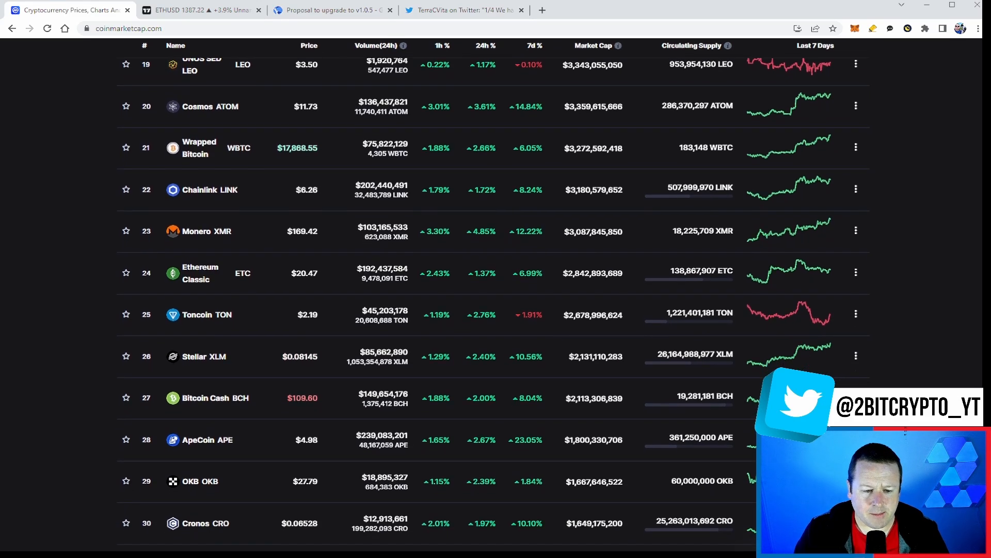
pyautogui.scroll(-1, 496, 310)
pyautogui.scroll(-1, 497, 309)
pyautogui.scroll(-1, 496, 310)
pyautogui.scroll(-2, 497, 310)
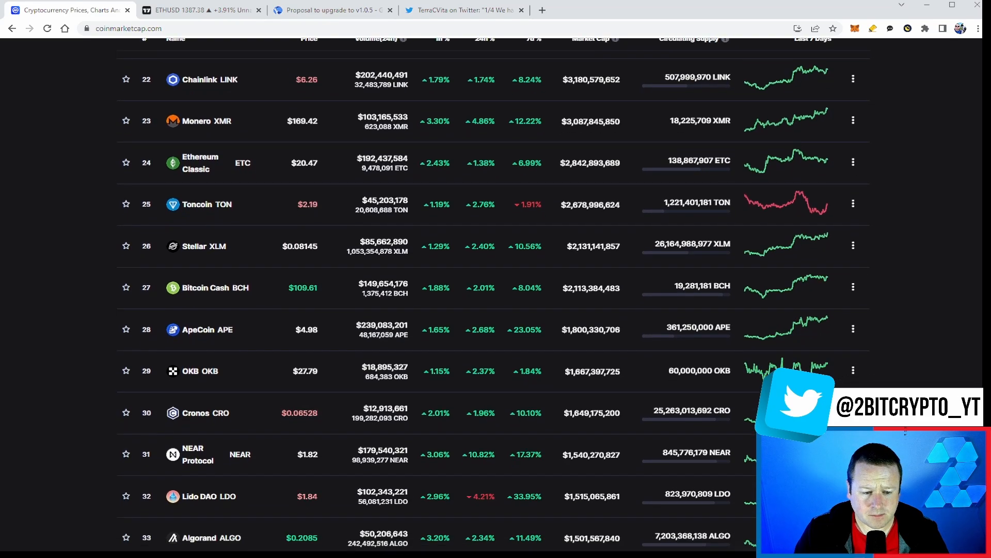
pyautogui.scroll(-3, 496, 310)
pyautogui.scroll(-3, 497, 310)
pyautogui.scroll(-1, 496, 310)
pyautogui.scroll(-1, 496, 310)
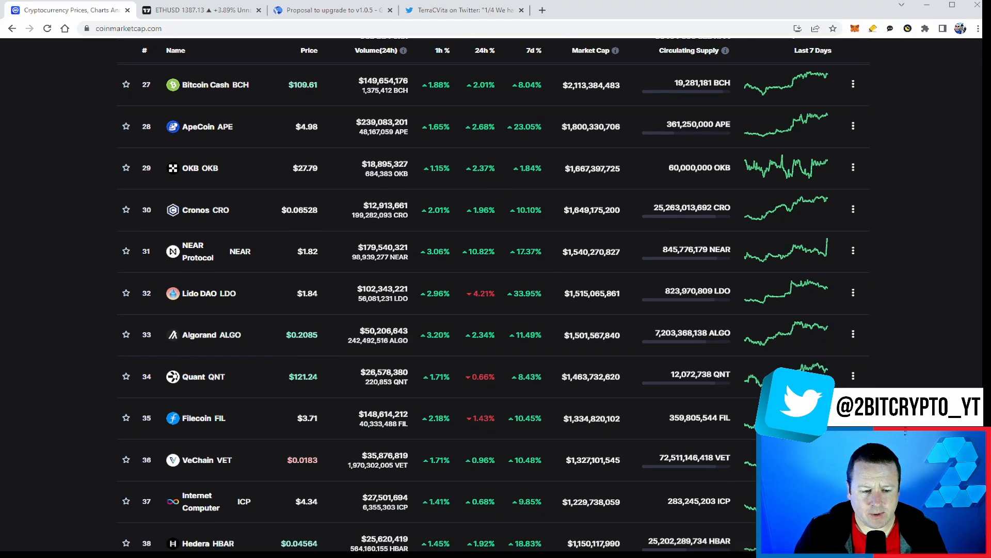
pyautogui.scroll(-1, 497, 311)
pyautogui.scroll(-1, 496, 310)
pyautogui.scroll(-1, 495, 310)
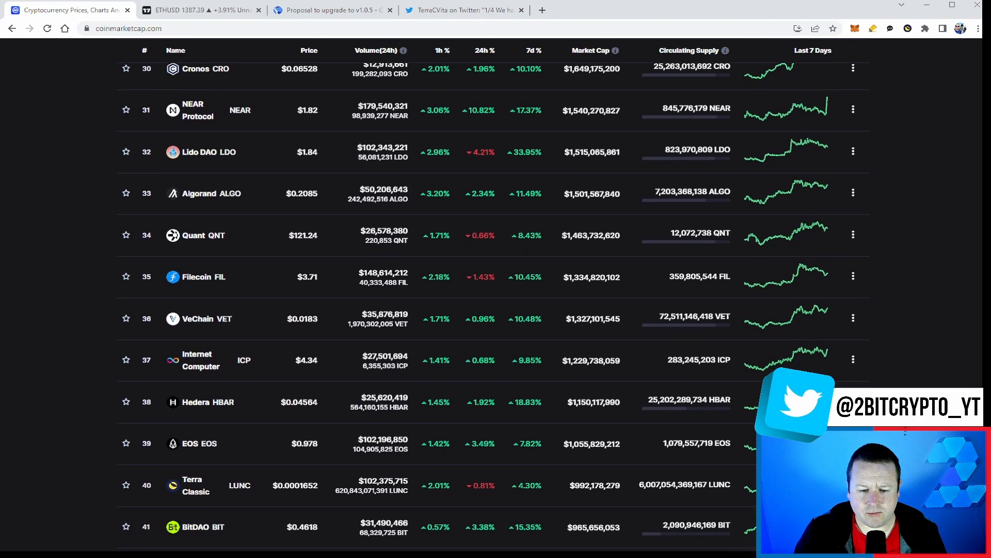
# - Cycle from the Terra Classic markets page past the Ethereum chart to the v1.0.5 upgrade proposal
pyautogui.click(295, 484)
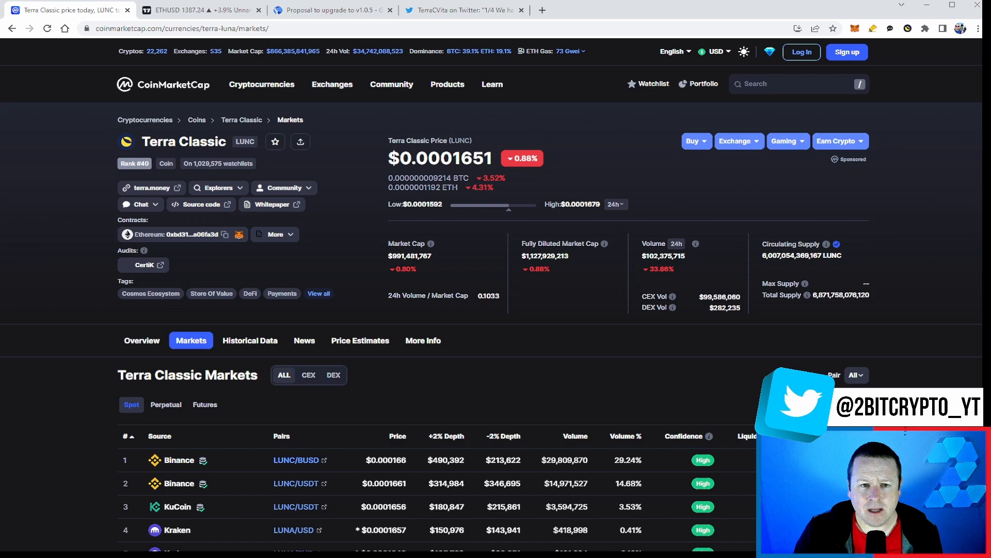
pyautogui.hotkey('ctrl', 'Tab')
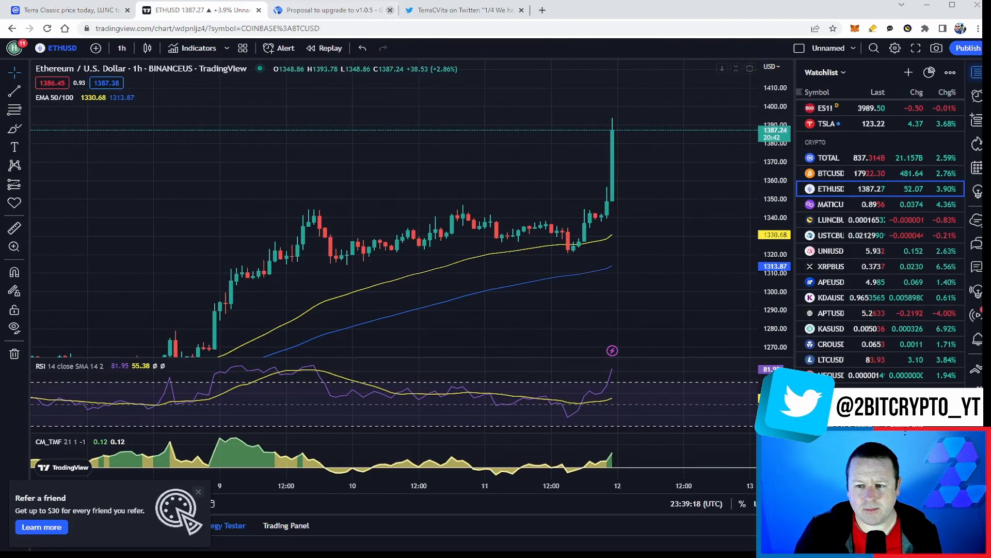
pyautogui.hotkey('ctrl', 'Tab')
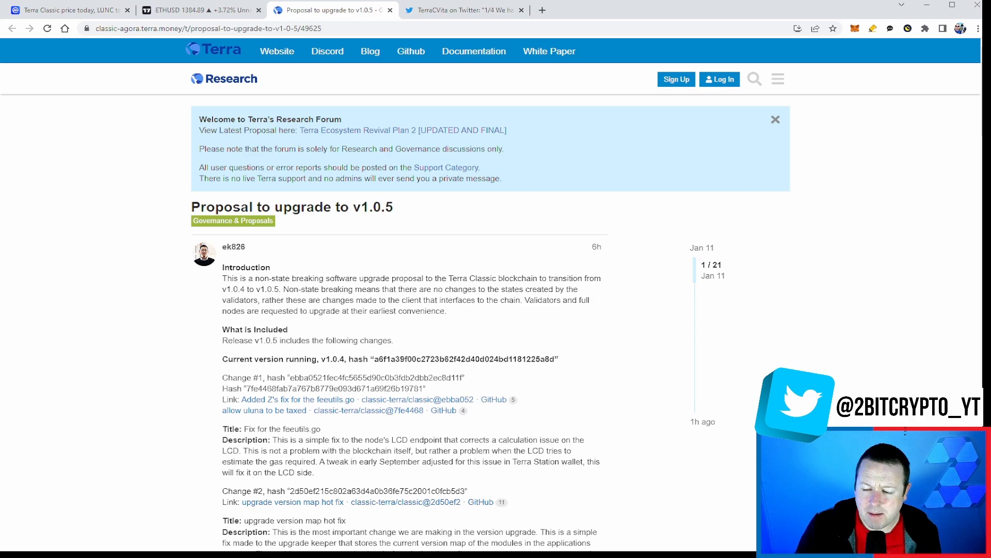
pyautogui.scroll(-1, 494, 310)
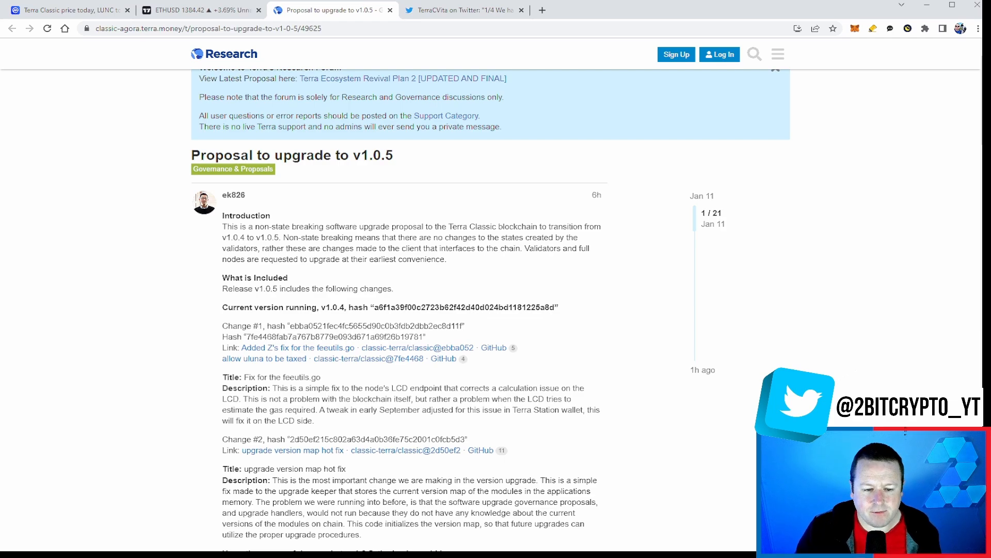
pyautogui.scroll(-1, 490, 310)
pyautogui.scroll(-1, 490, 310)
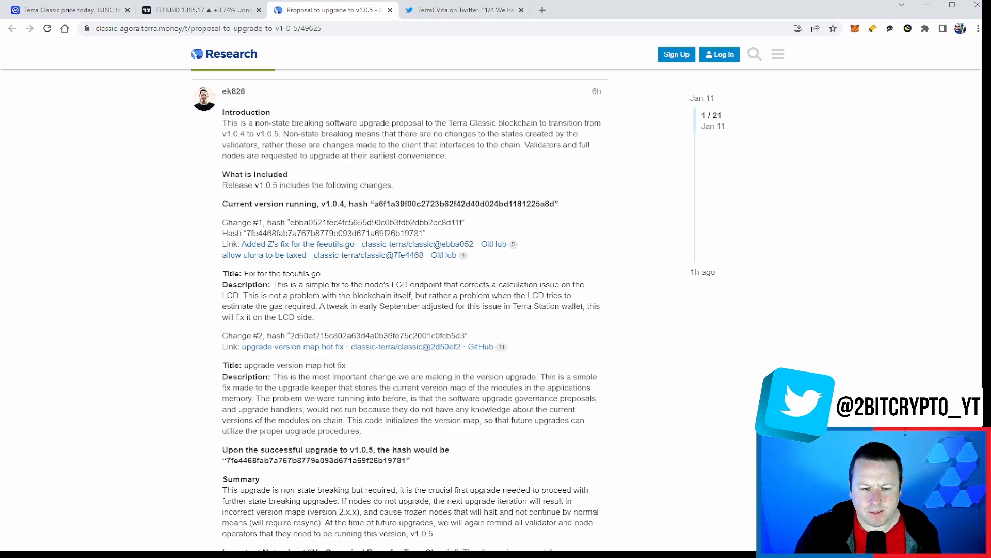
pyautogui.scroll(-1, 411, 310)
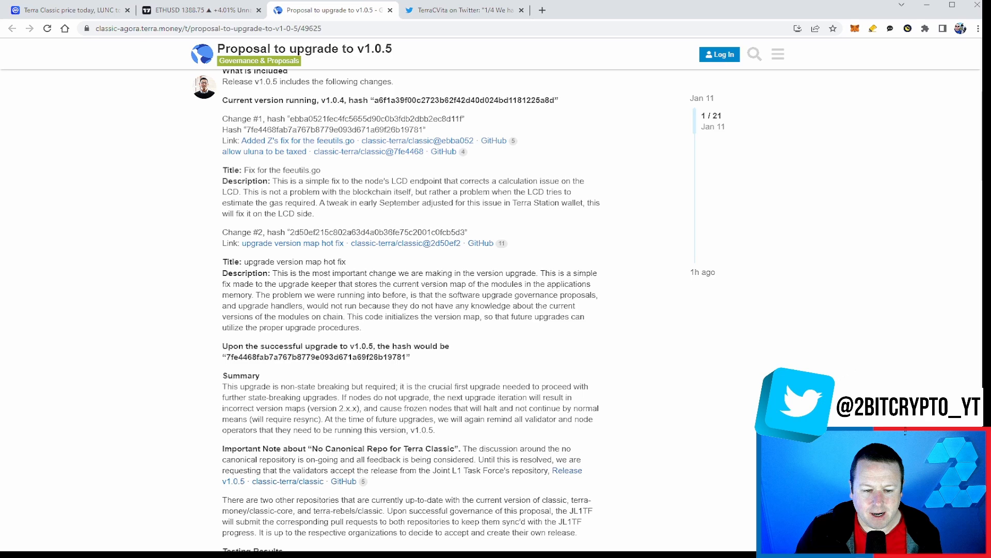
pyautogui.scroll(-1, 411, 309)
pyautogui.scroll(-2, 410, 310)
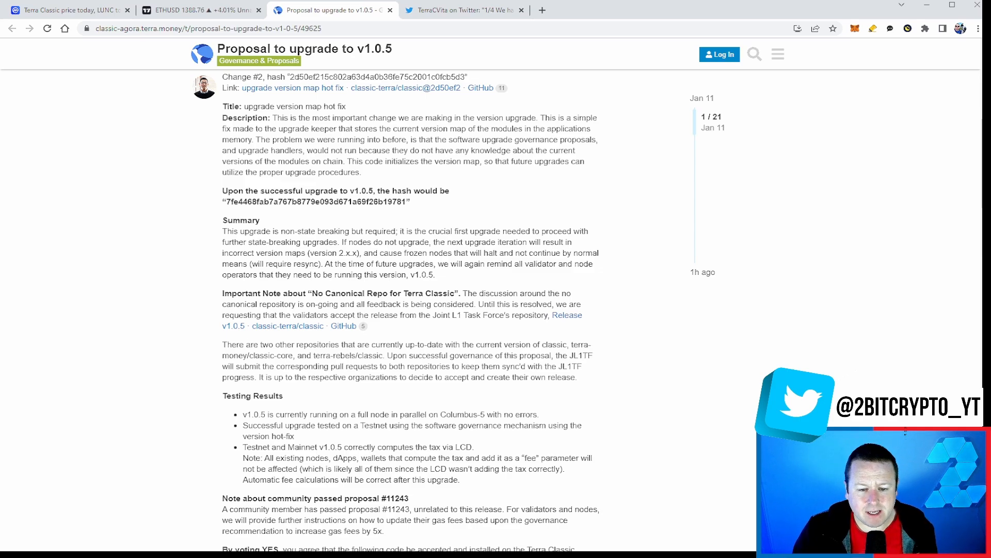
pyautogui.scroll(-1, 496, 310)
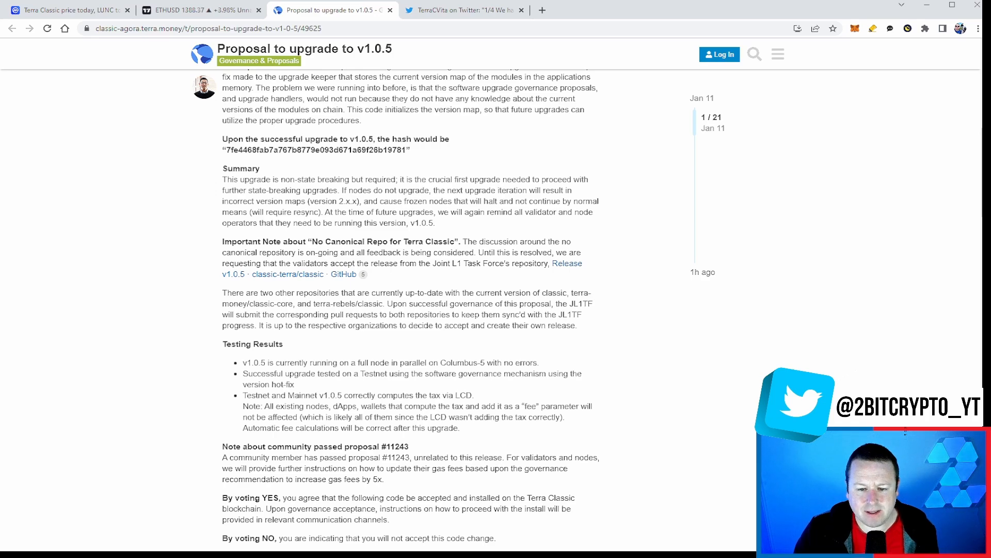
pyautogui.scroll(-2, 411, 310)
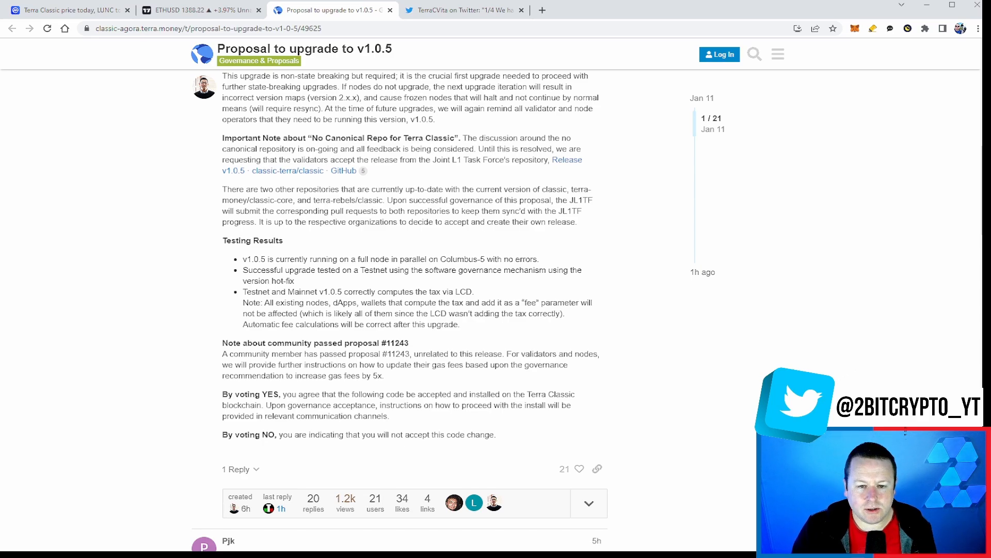
# - Highlight the proposal's Testing Results bullets and return to the TradingView Ethereum chart
pyautogui.moveTo(462, 324)
pyautogui.mouseDown()
pyautogui.moveTo(242, 259)
pyautogui.moveTo(244, 278)
pyautogui.mouseUp()
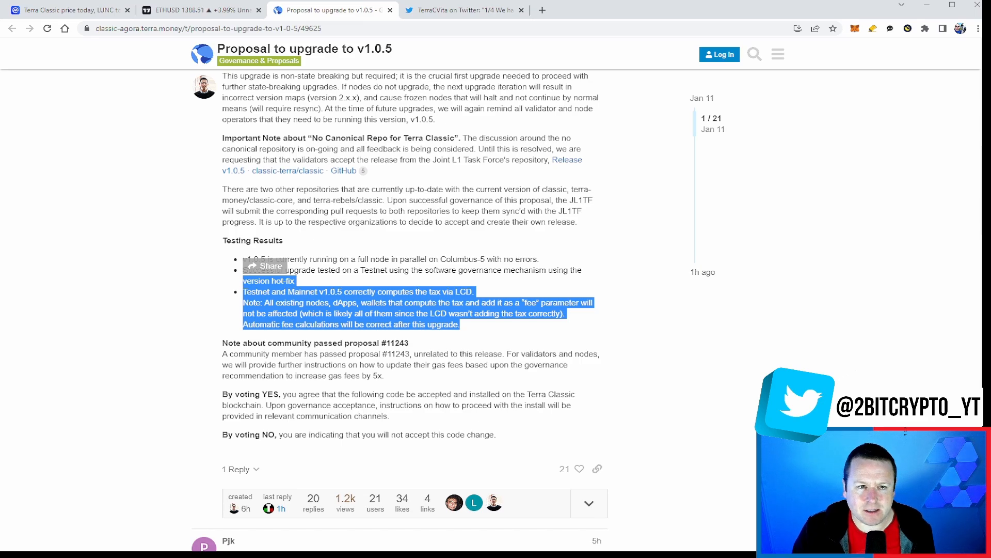
pyautogui.hotkey('ctrl', 'shift', 'Tab')
pyautogui.moveTo(884, 235)
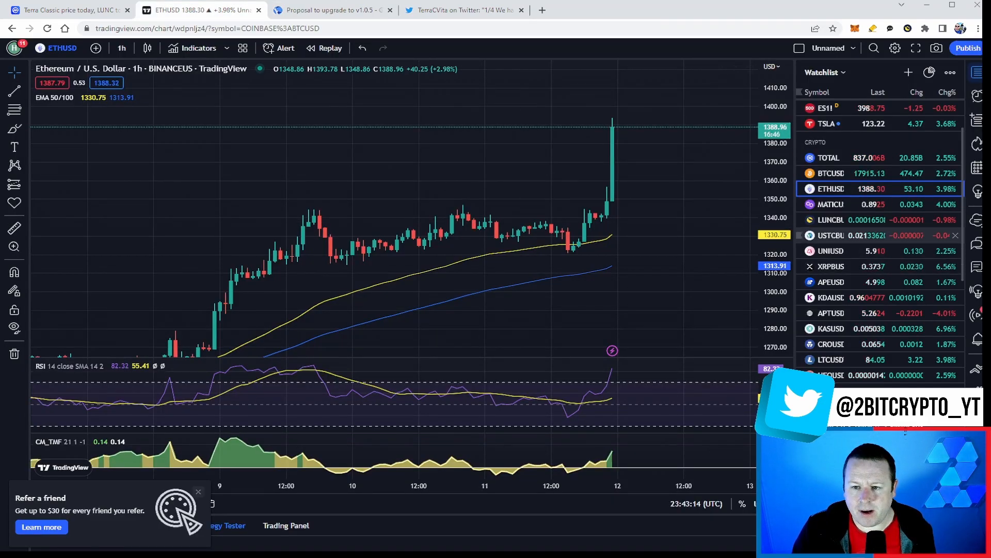
# - Chart LUNCBUSD from the Watchlist in place of Ethereum
pyautogui.click(833, 219)
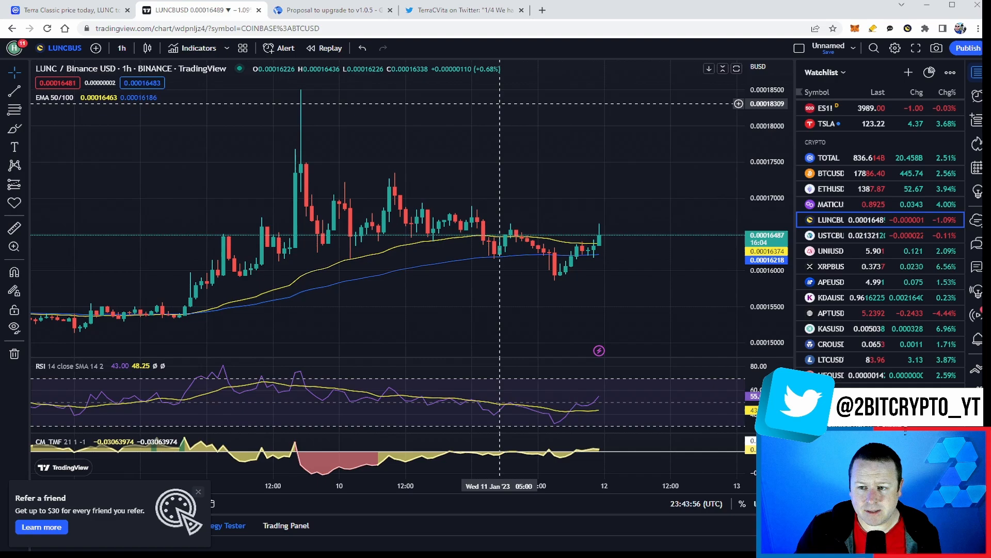
# - Bring up the TerraCVita Twitter thread announcing DEX+
pyautogui.click(465, 9)
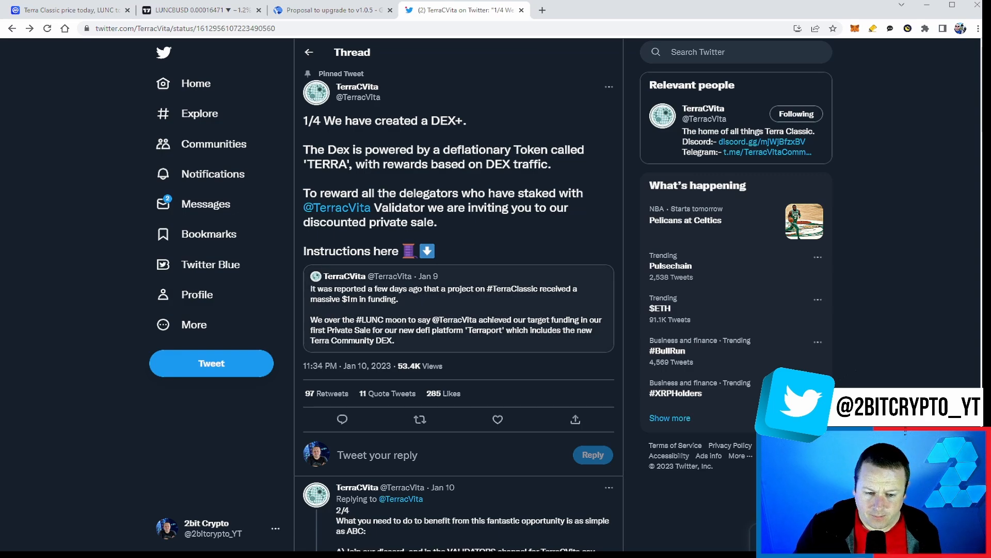
pyautogui.scroll(-2, 458, 295)
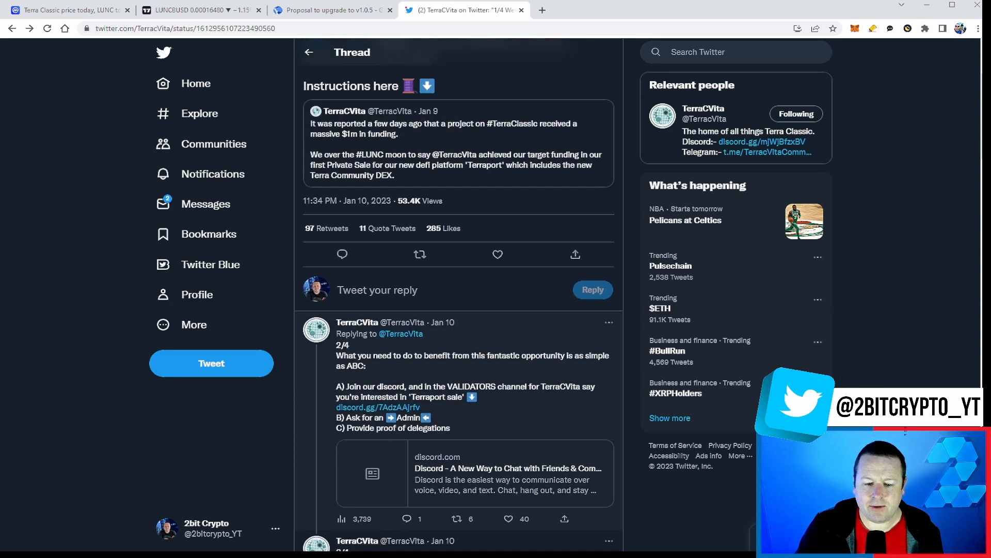
pyautogui.scroll(-2, 459, 294)
pyautogui.scroll(-2, 459, 295)
pyautogui.scroll(-1, 458, 294)
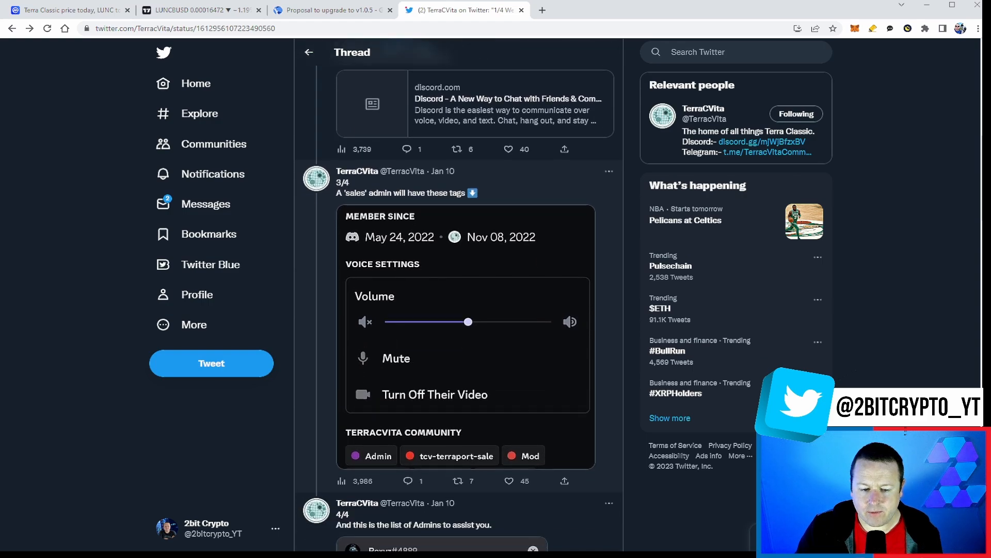
pyautogui.scroll(-2, 458, 294)
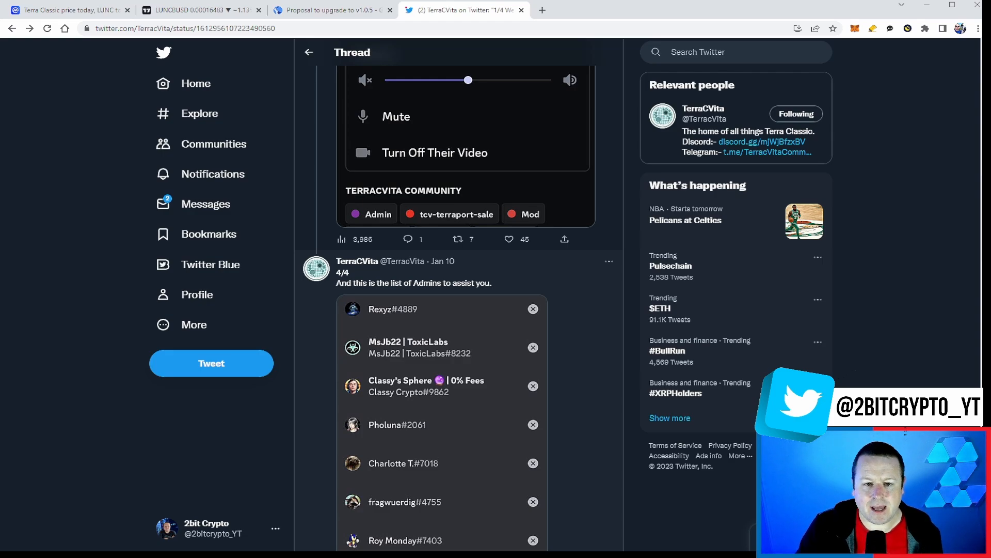
pyautogui.scroll(3, 459, 294)
pyautogui.scroll(3, 459, 294)
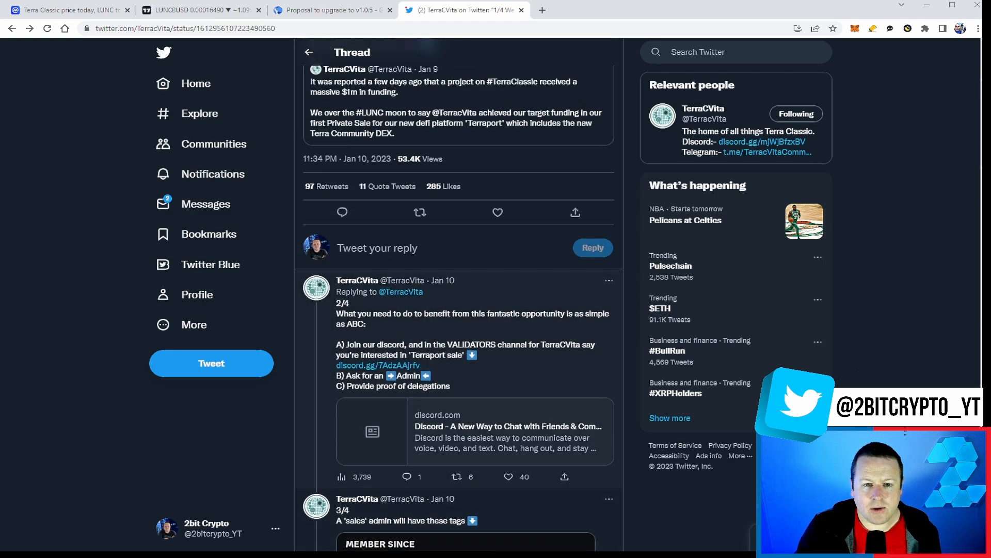
pyautogui.scroll(2, 459, 294)
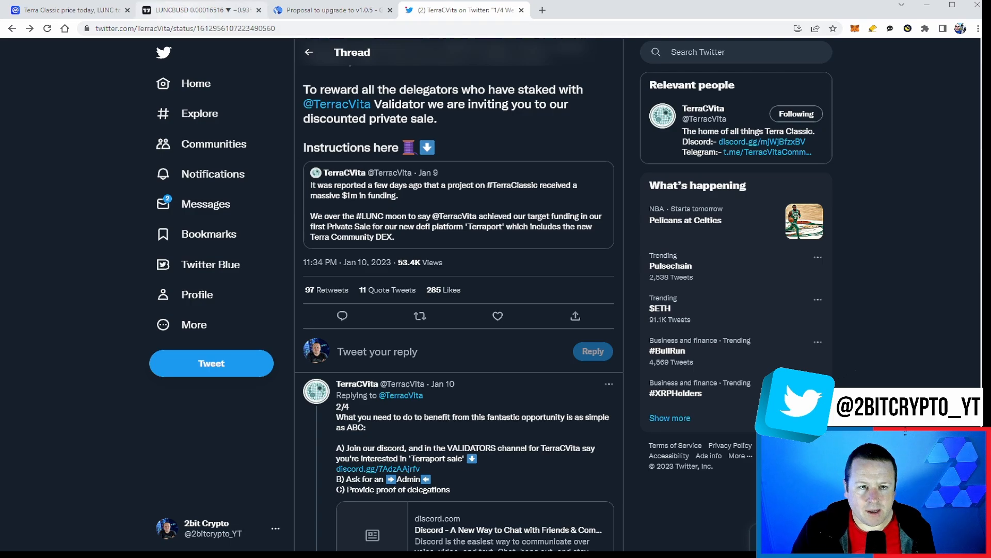
# - Return to the TradingView LUNC/BUSD hourly chart
pyautogui.click(202, 10)
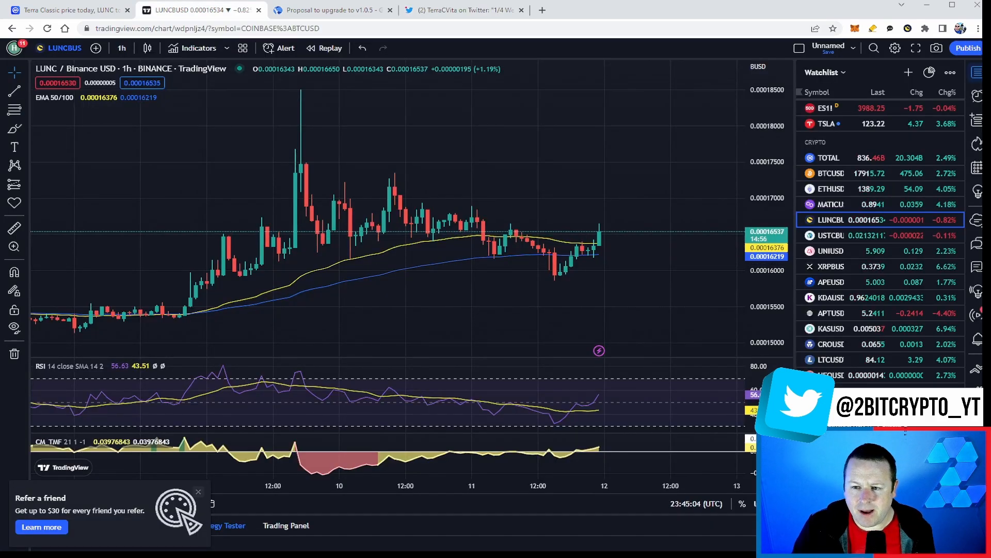